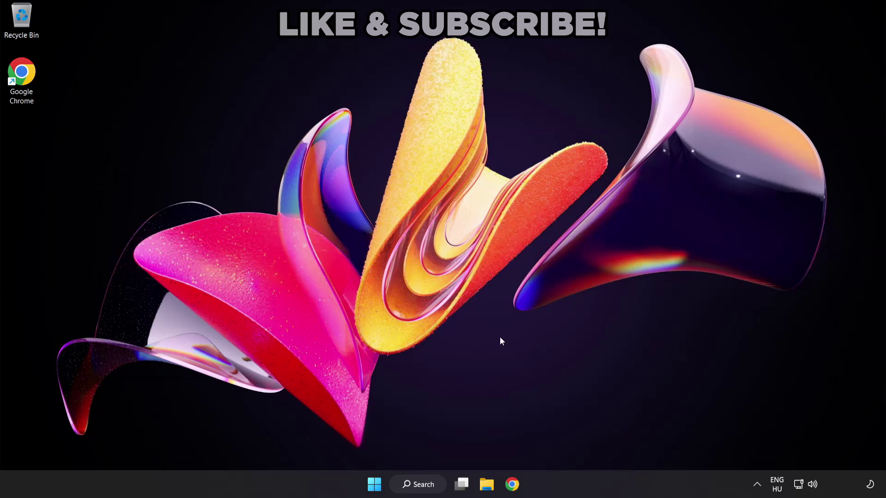
Step: Switch Quick Settings audio output from CABLE Input to Speakers (High Definition Audio Device)
left_click(813, 486)
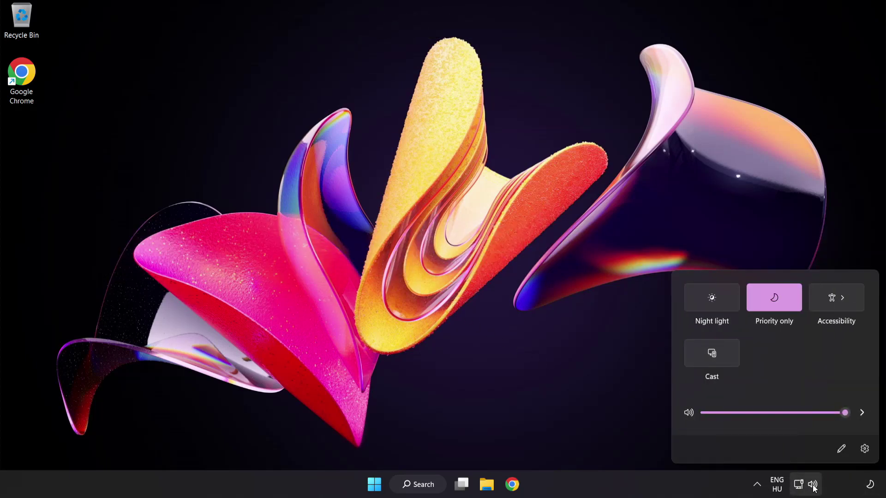
left_click(861, 414)
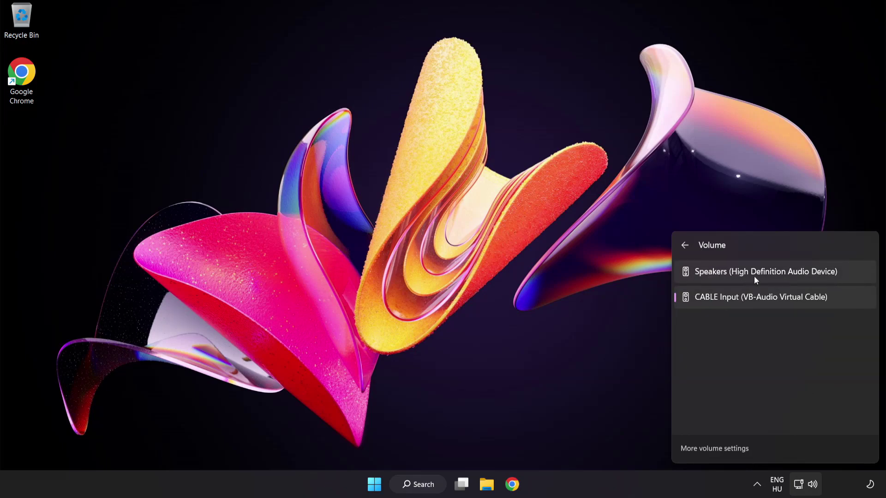
left_click(847, 276)
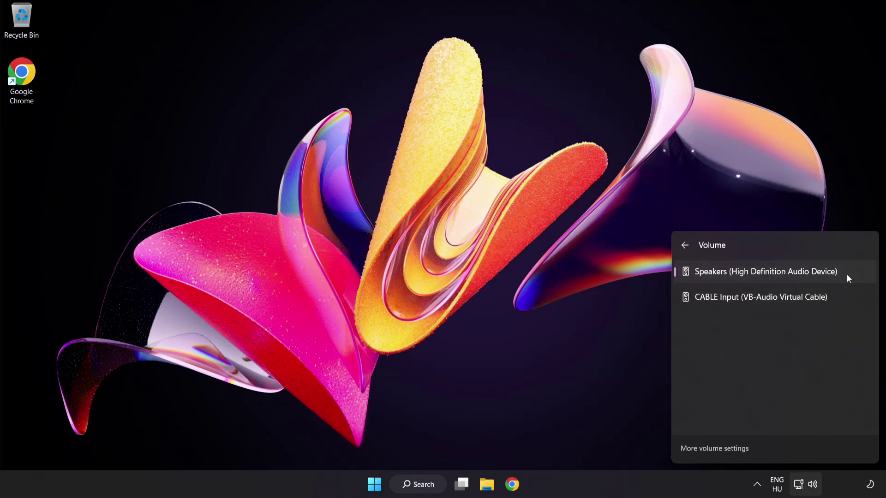
left_click(423, 244)
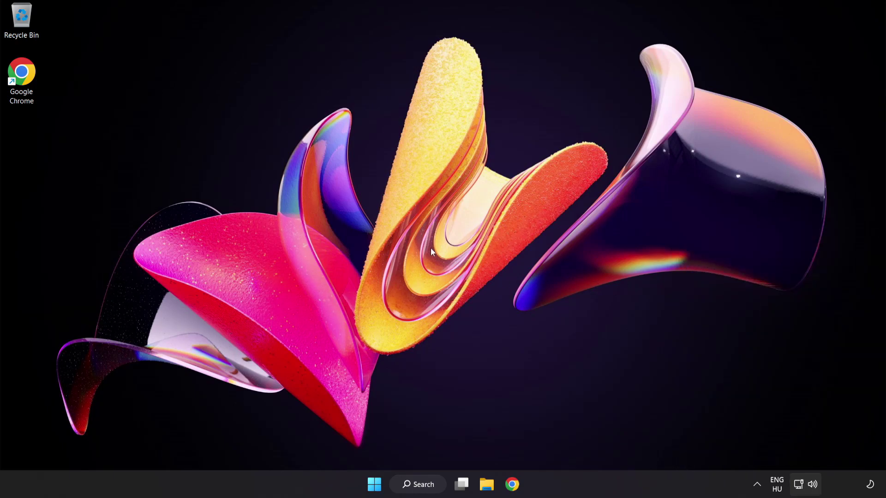
Step: Open the Volume mixer from the tray volume icon and reset devices and app volumes to defaults
right_click(813, 484)
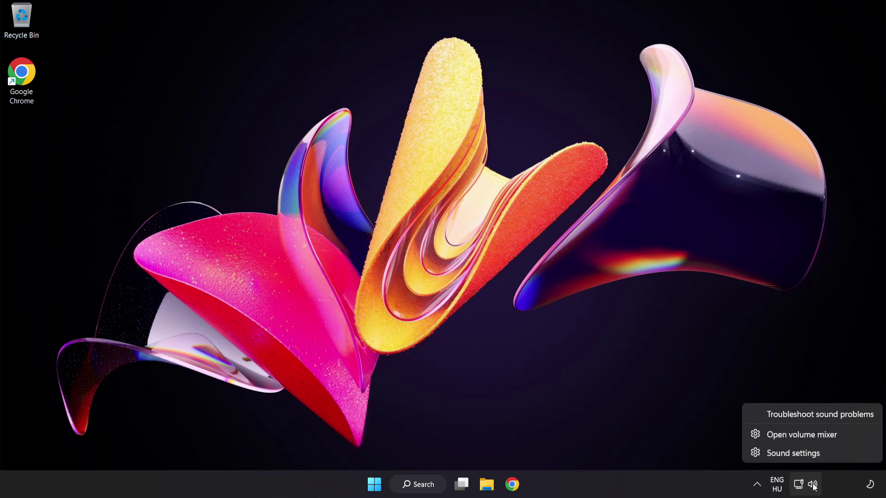
left_click(850, 436)
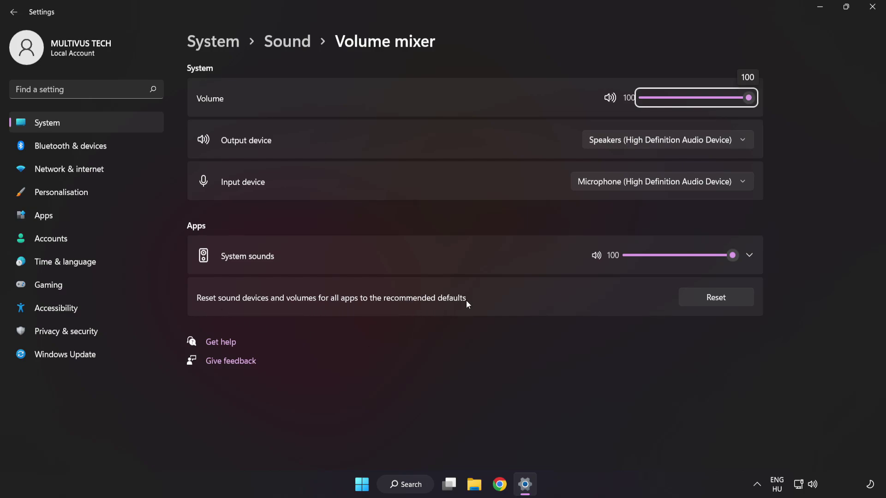
left_click(734, 303)
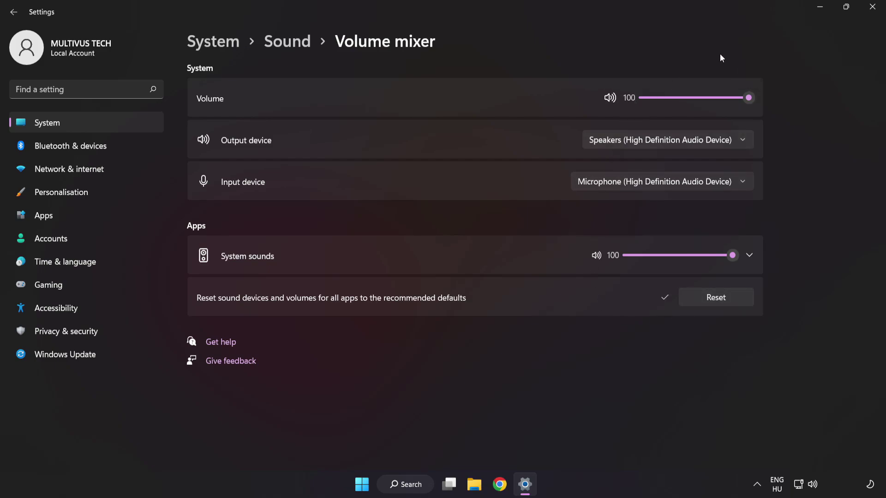
Step: Reopen System > Sound, keep Speakers volume at 100, and scroll down to the Advanced options
left_click(872, 10)
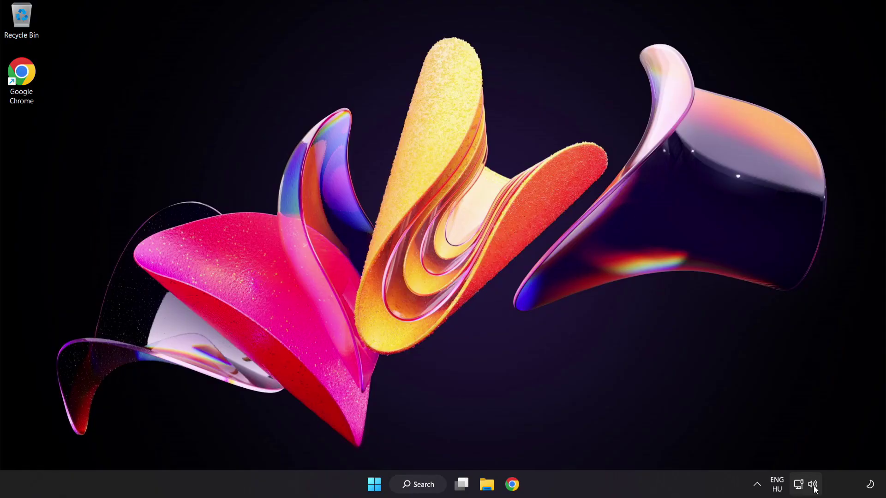
right_click(812, 485)
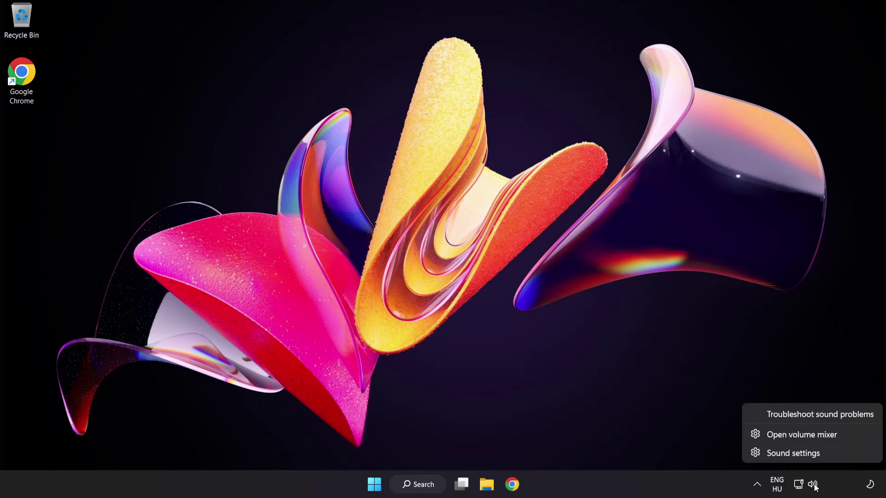
left_click(822, 455)
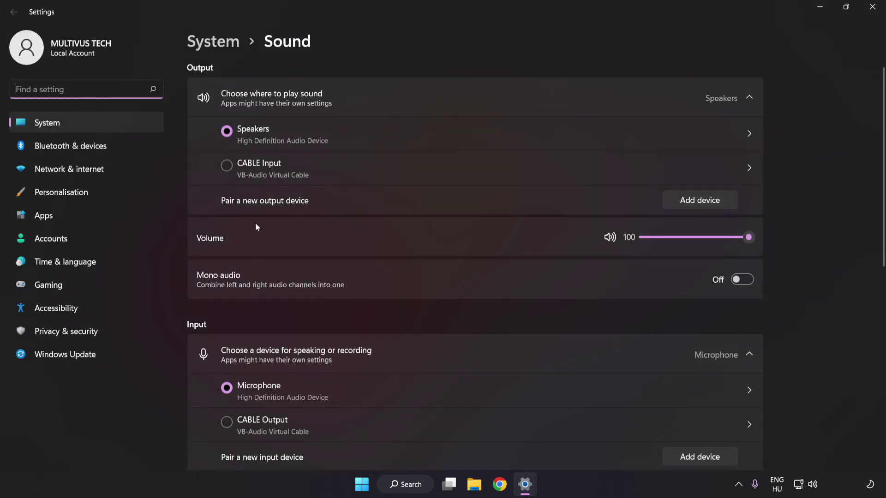
mouse_move(739, 239)
left_mouse_down()
mouse_move(712, 240)
mouse_move(831, 241)
left_mouse_up()
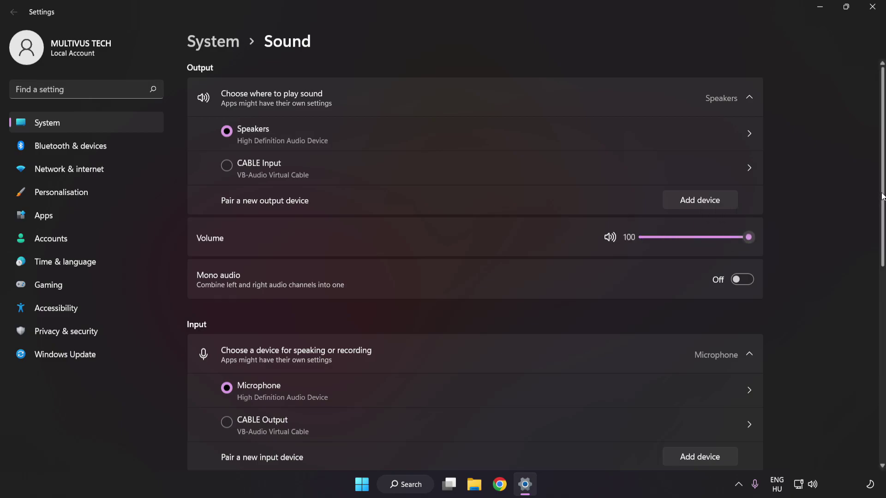
scroll(871, 309, "down", 2)
scroll(871, 309, "down", 3)
scroll(869, 320, "down", 2)
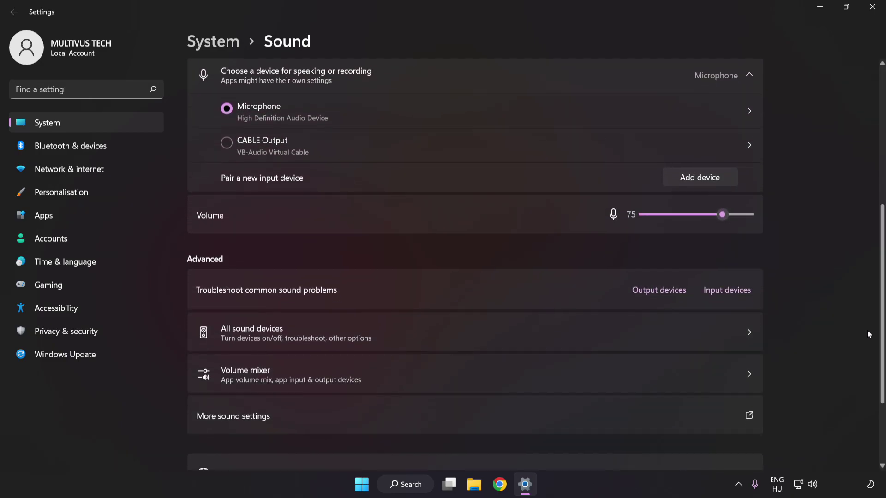
scroll(870, 356, "down", 1)
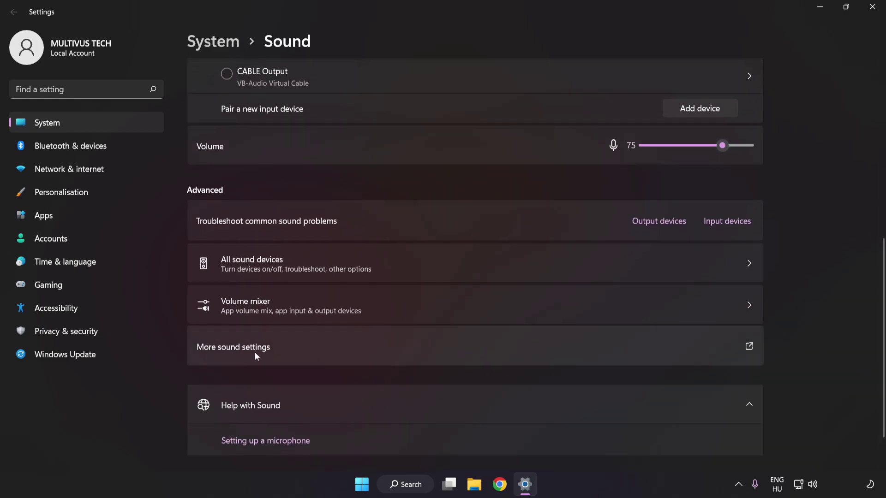
Step: In the classic Sound dialog, disable the CABLE Input playback device and select Speakers
left_click(408, 350)
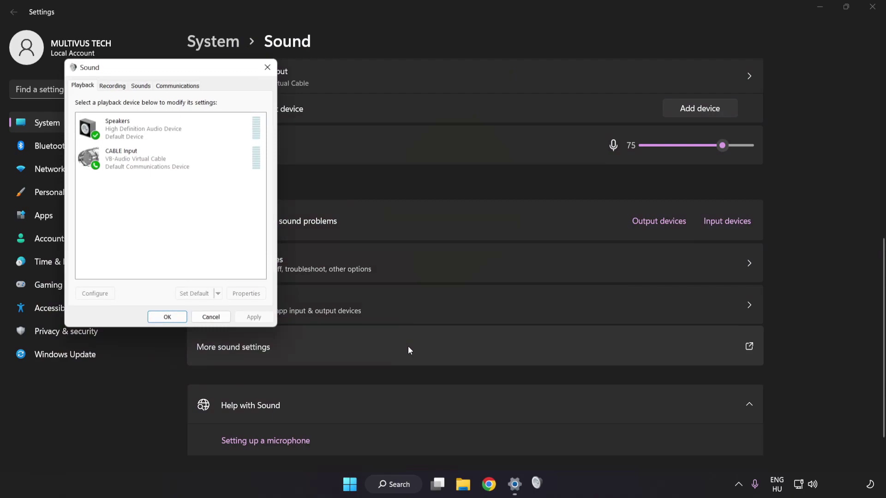
left_click_drag(175, 70, 442, 134)
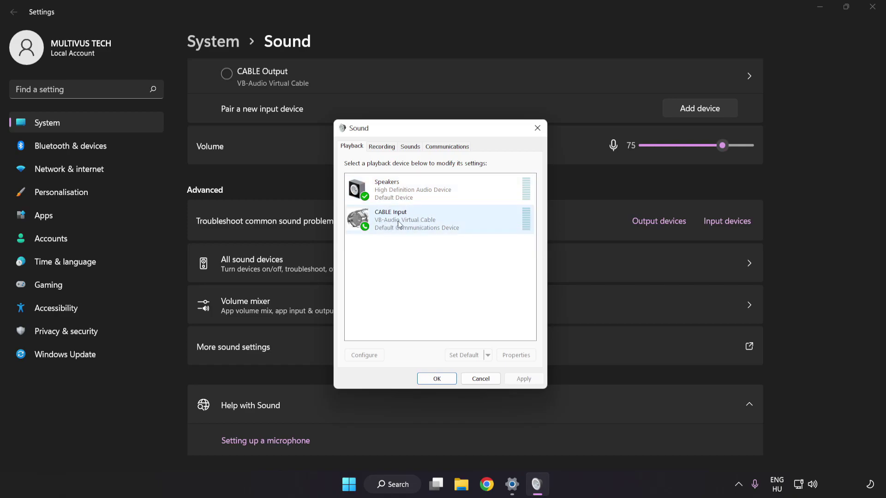
right_click(431, 224)
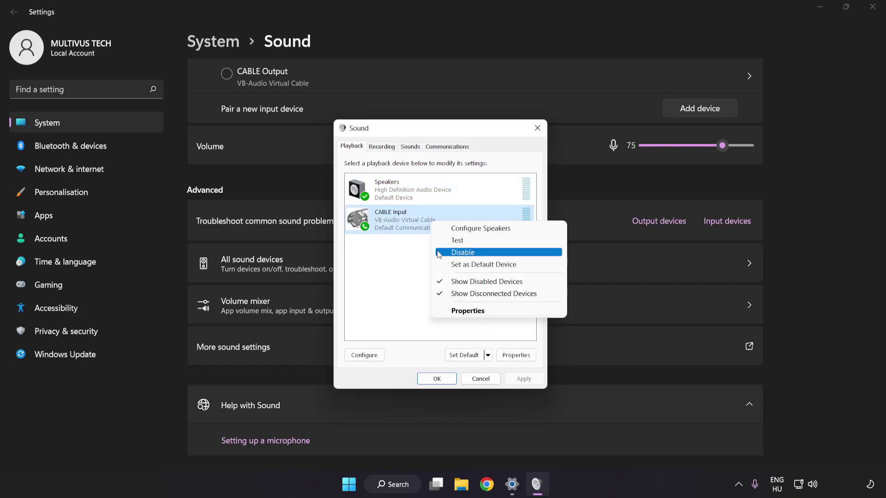
left_click(473, 252)
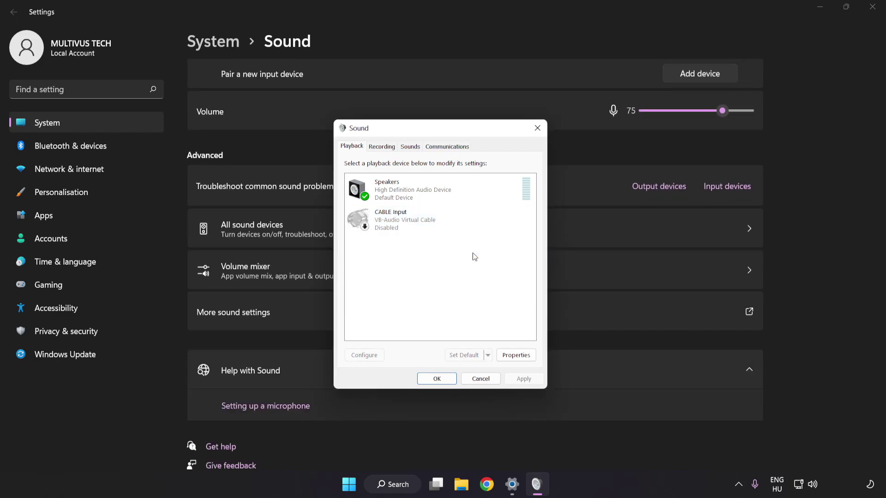
left_click(414, 195)
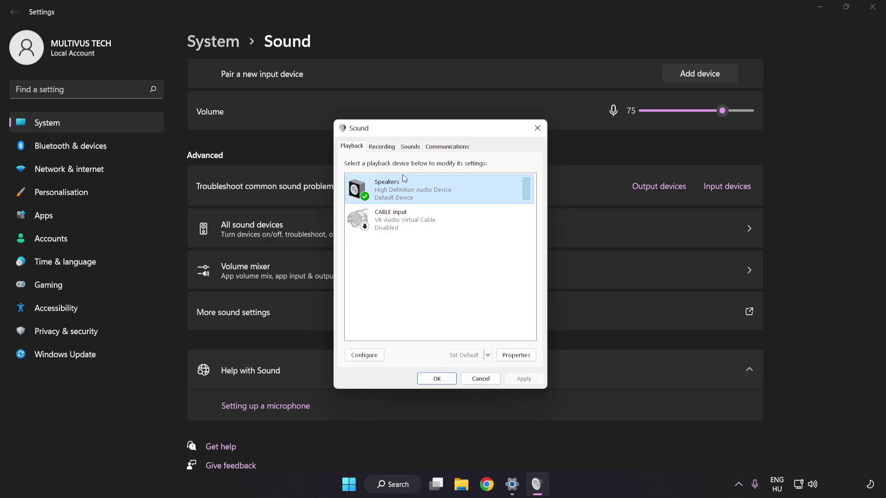
Step: Configure Speakers as 7.1 Surround, keeping all optional speakers and full-range front and surround speakers
right_click(463, 193)
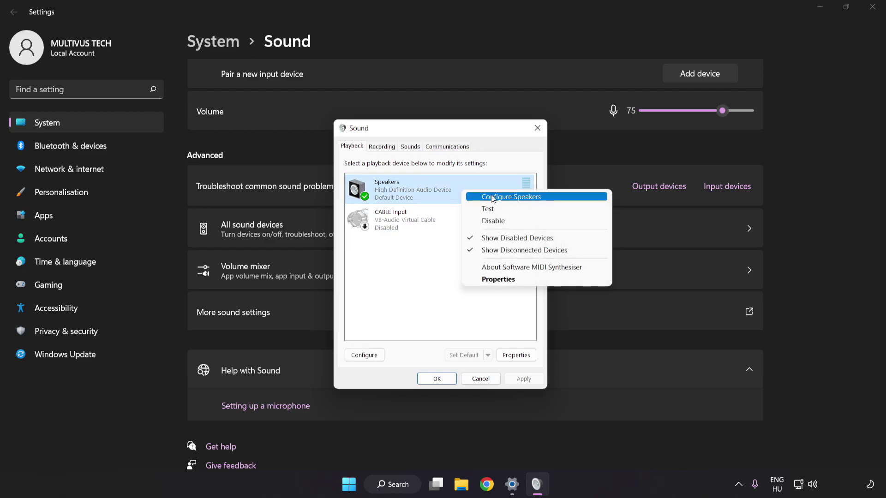
left_click(550, 202)
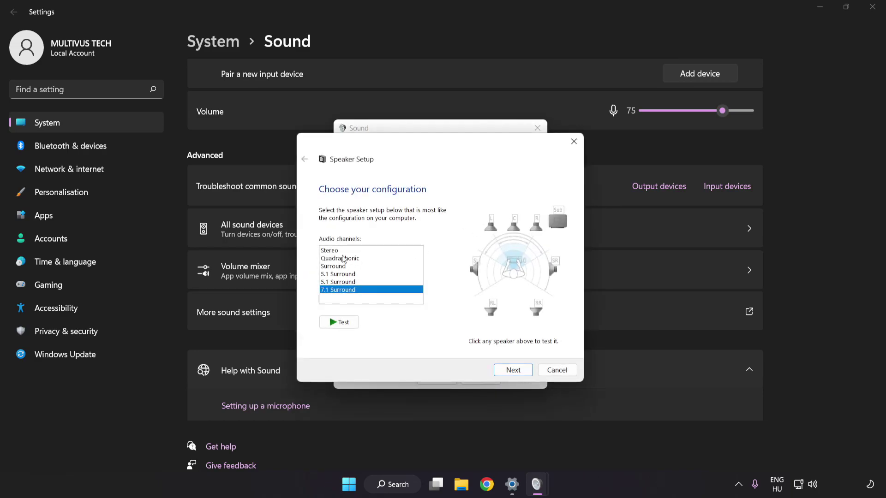
left_click_drag(343, 258, 342, 291)
left_click(516, 372)
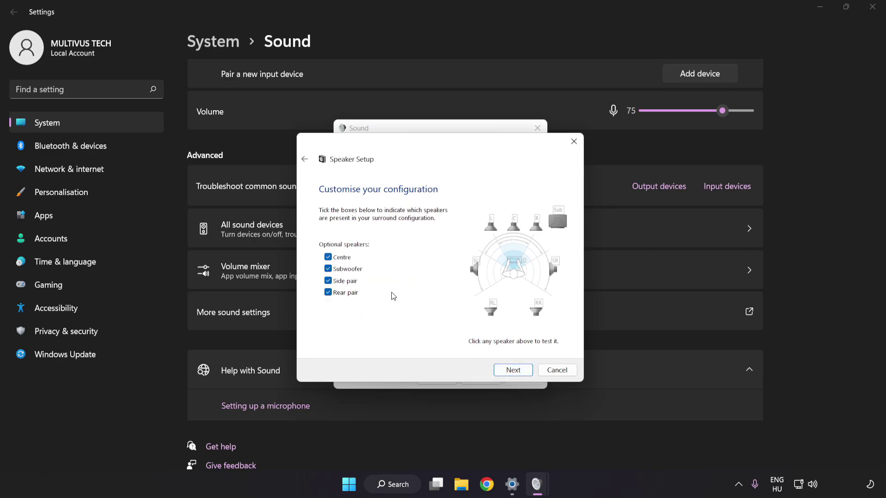
left_click(513, 371)
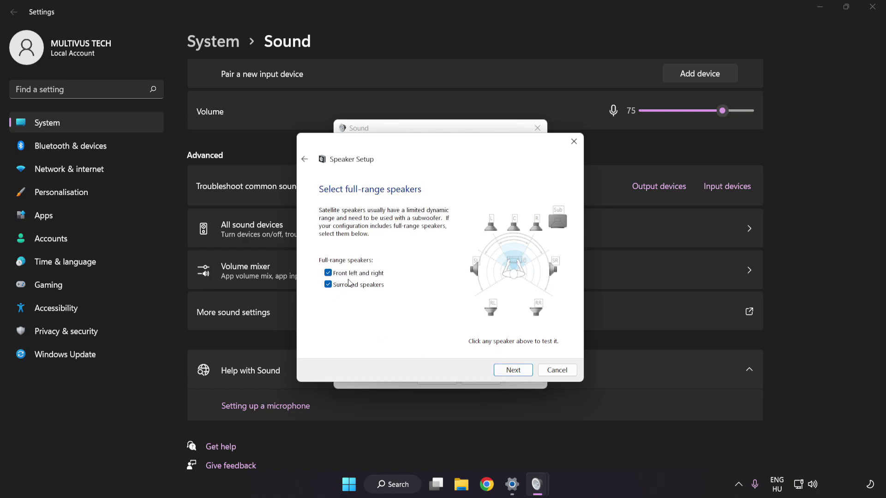
left_click(507, 372)
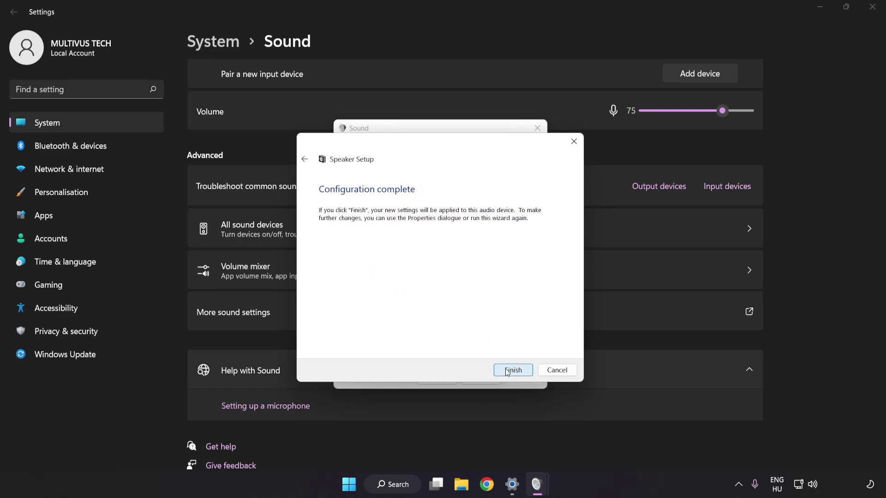
left_click(508, 372)
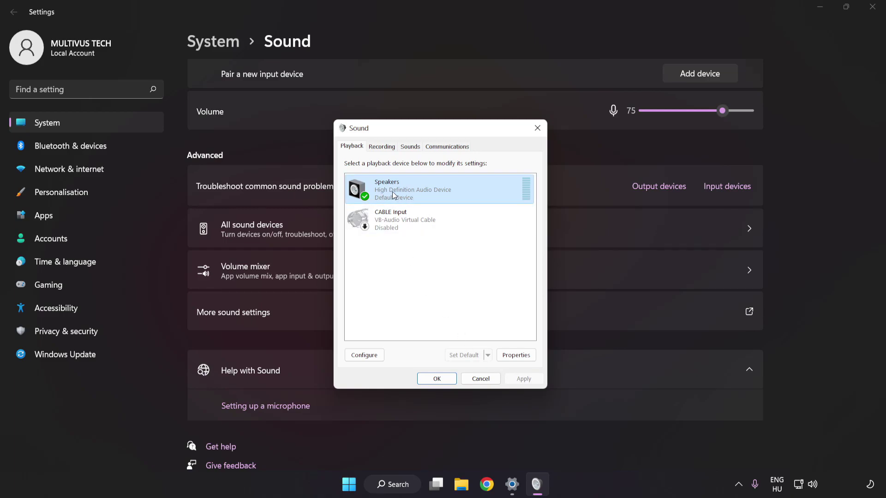
Step: Tick Disable all enhancements in Speakers Properties and apply the change
left_click(522, 363)
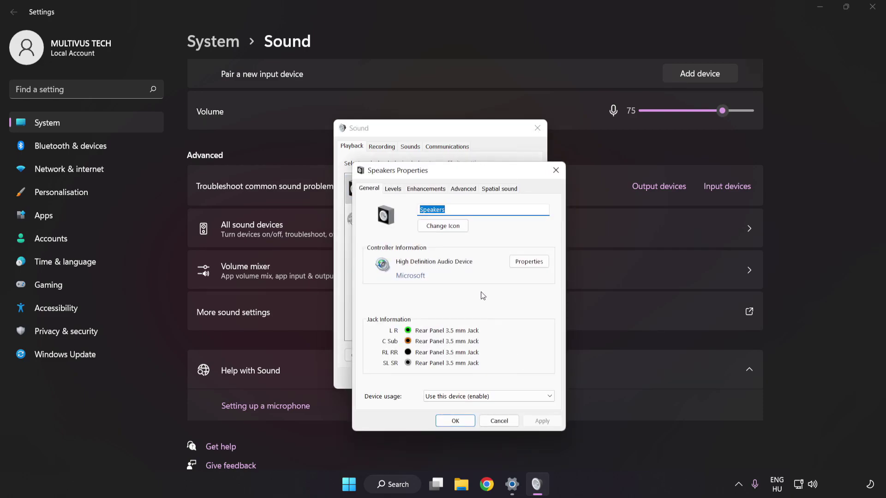
left_click_drag(442, 155, 436, 139)
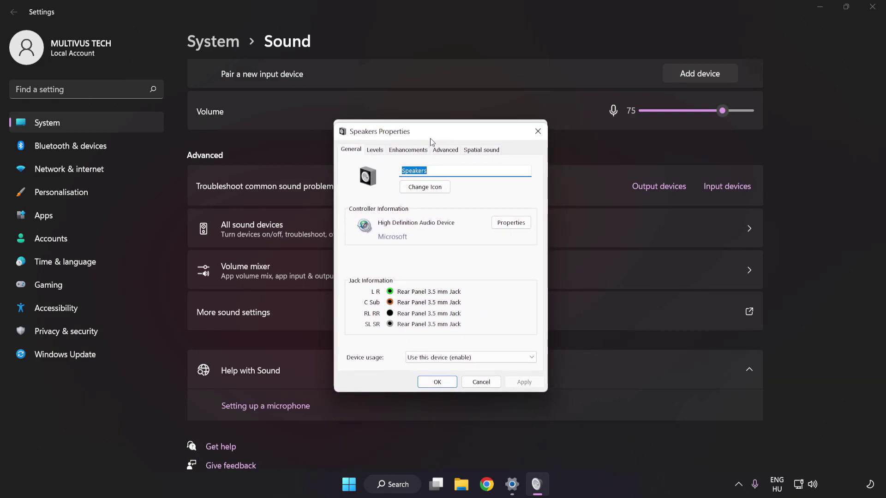
left_click(408, 150)
left_click(353, 197)
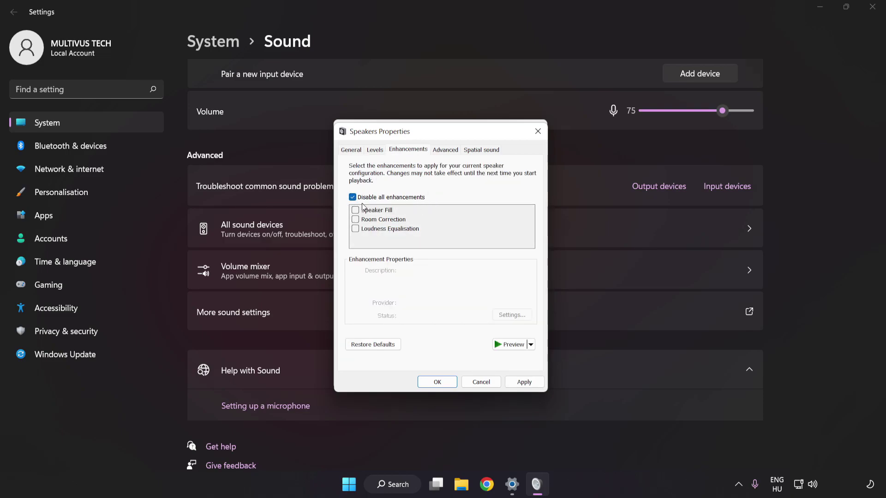
left_click(523, 382)
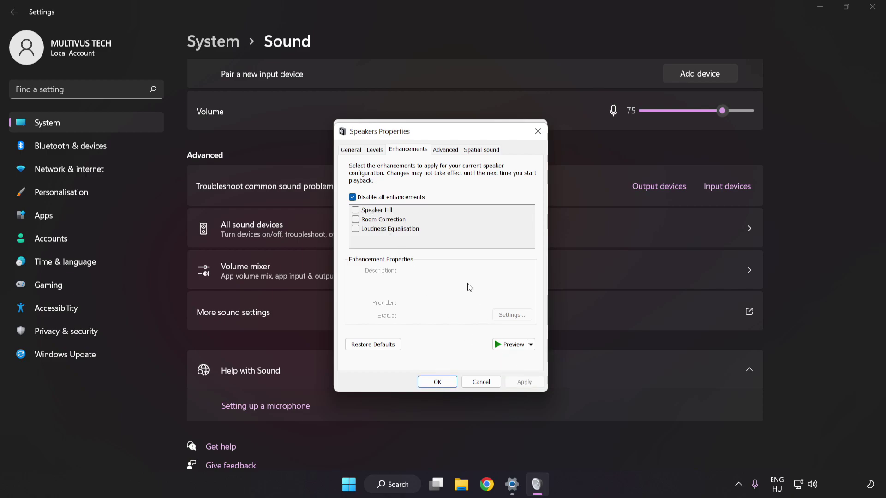
Step: Set the Speakers default format to 16 bit, 48000 Hz (DVD Quality)
left_click(442, 153)
left_click(444, 206)
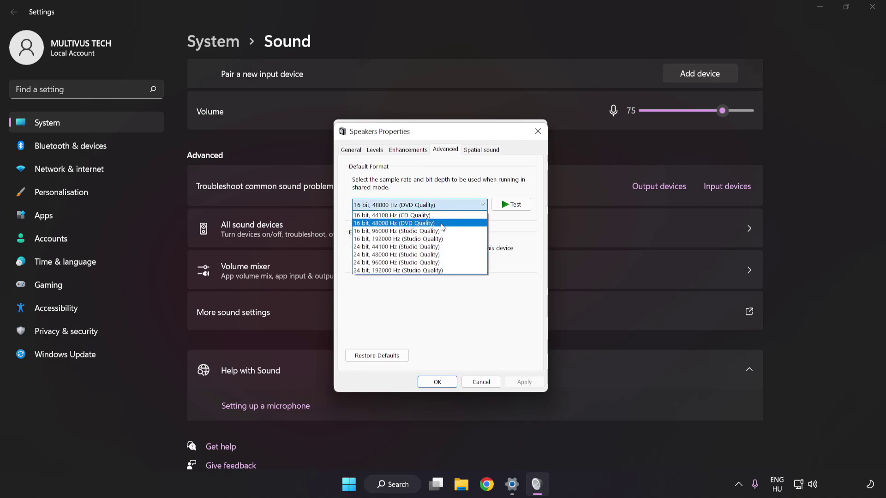
left_click(444, 223)
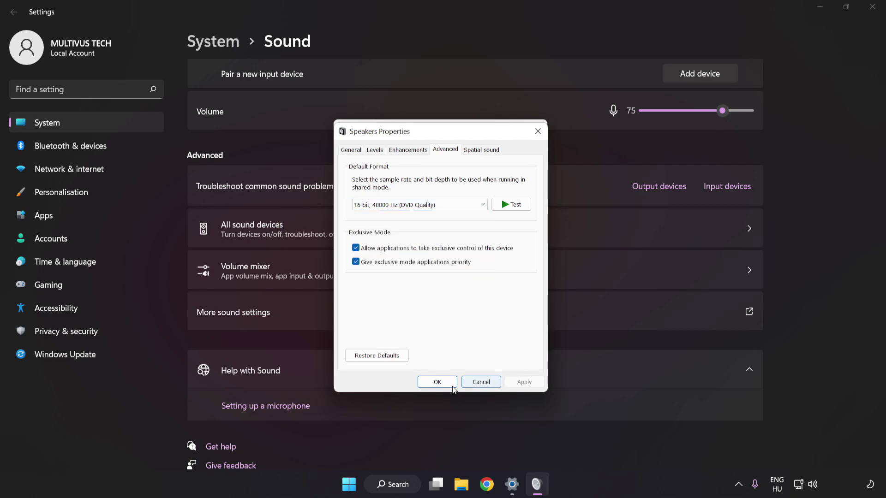
Step: Confirm both Sound dialogs with OK and close Settings
left_click(437, 383)
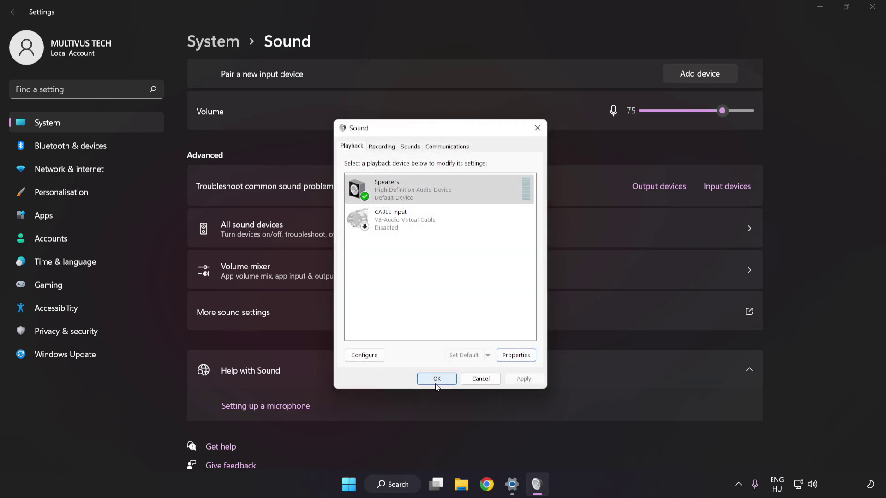
left_click(435, 384)
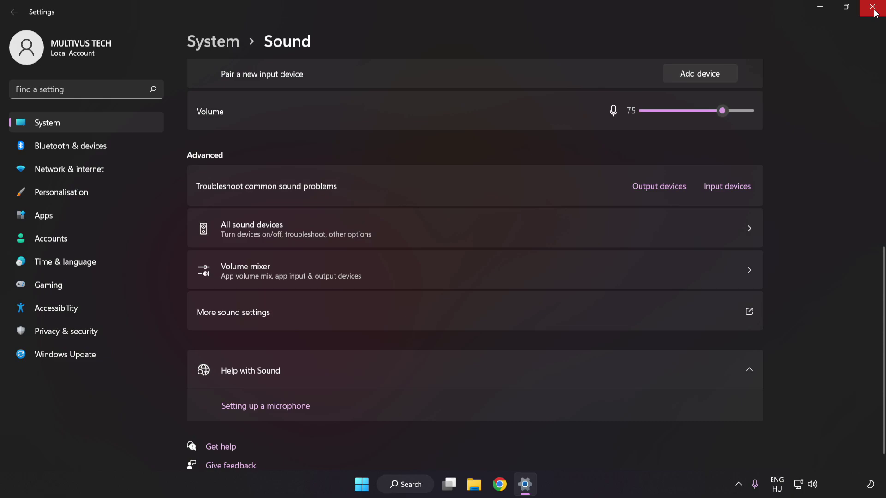
left_click(873, 8)
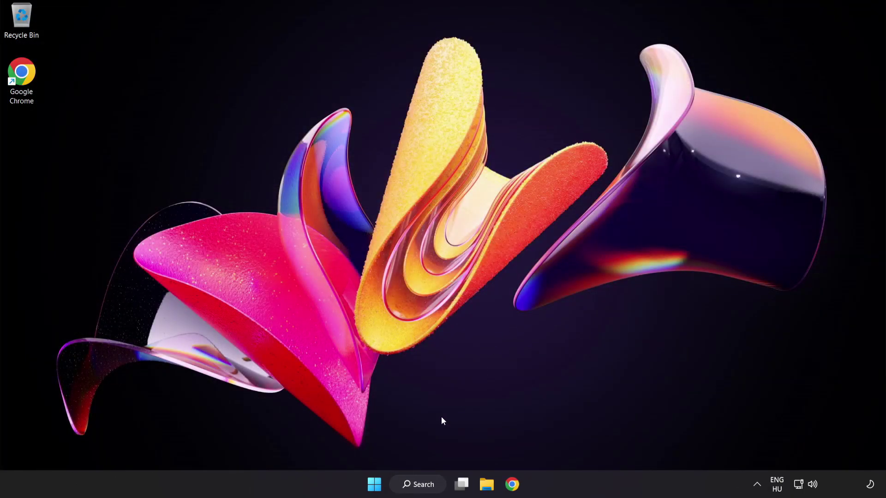
Step: Search the Start menu for 'device manager' after glancing at the power options
left_click(372, 486)
left_click(586, 444)
left_click(422, 488)
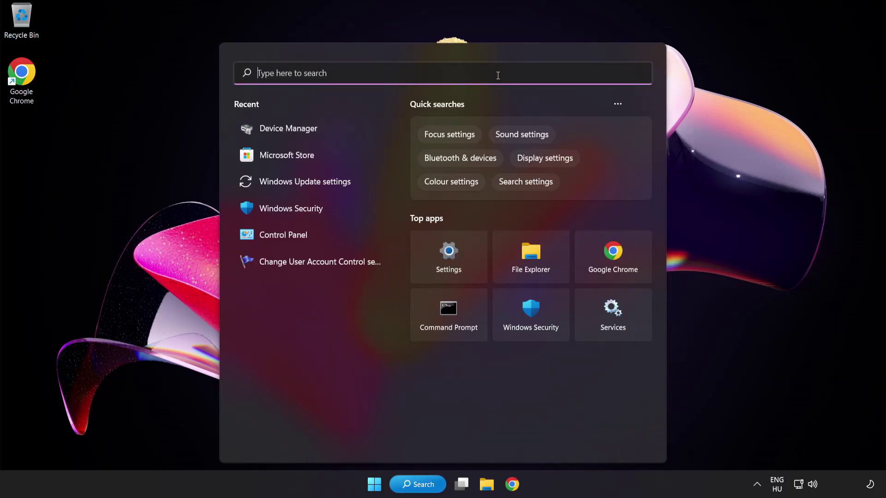
type("device mana")
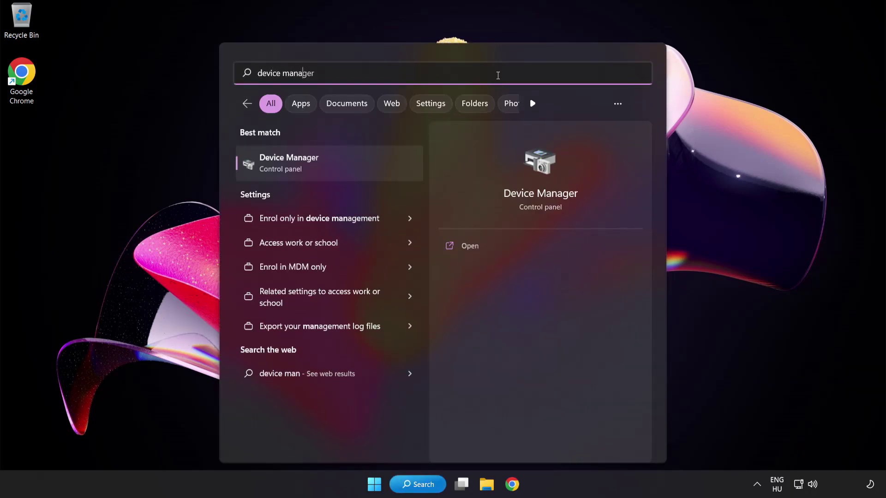
type("ger")
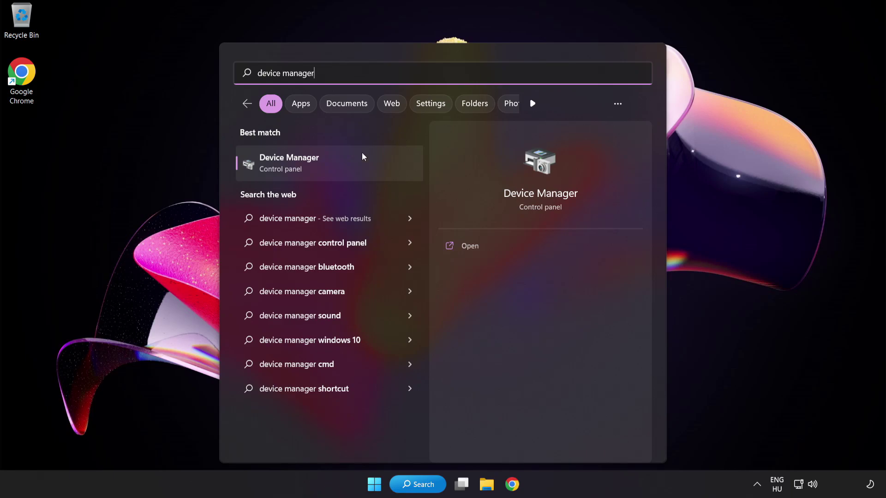
Step: Open Device Manager, expand Sound, video and game controllers, and right-click High Definition Audio Device
left_click(344, 165)
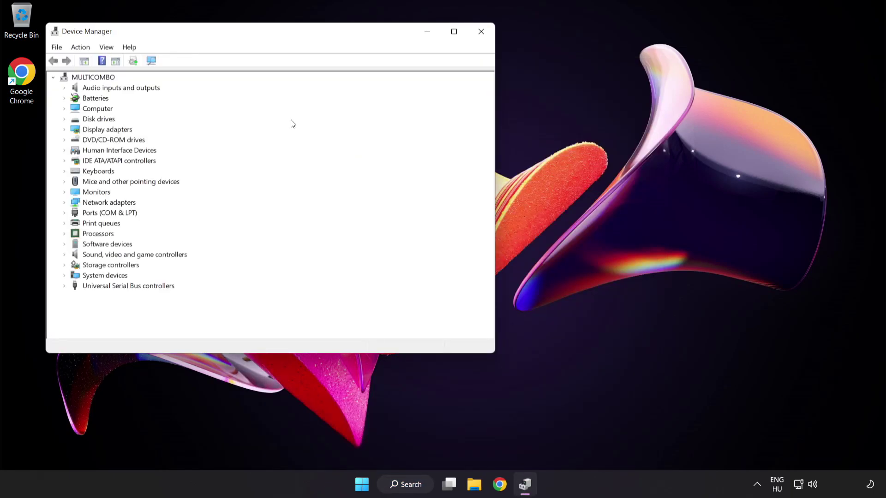
left_click_drag(259, 36, 423, 95)
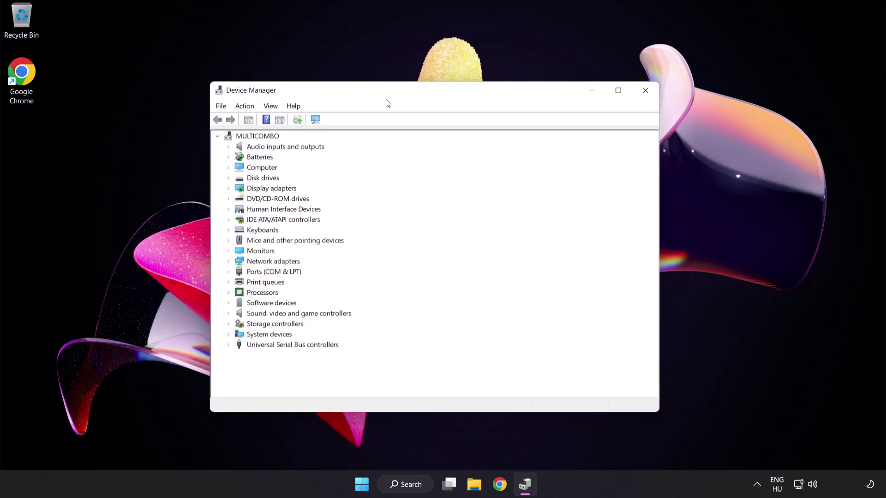
left_click(241, 316)
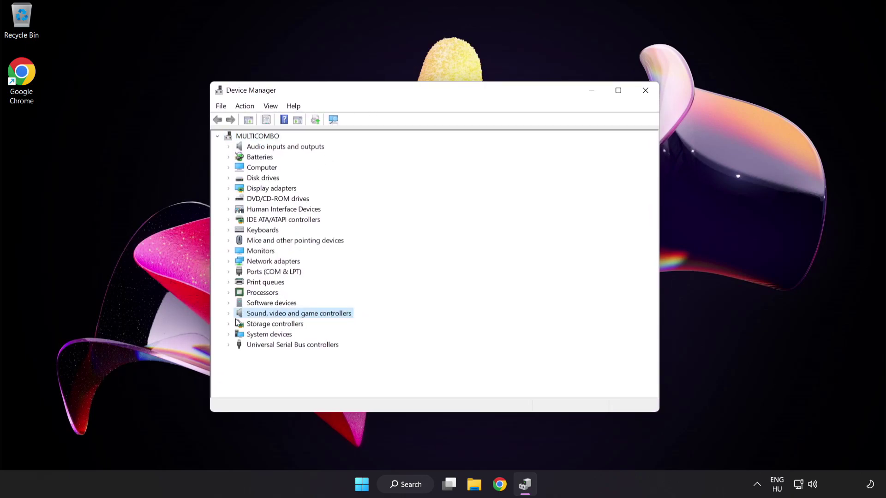
left_click(228, 314)
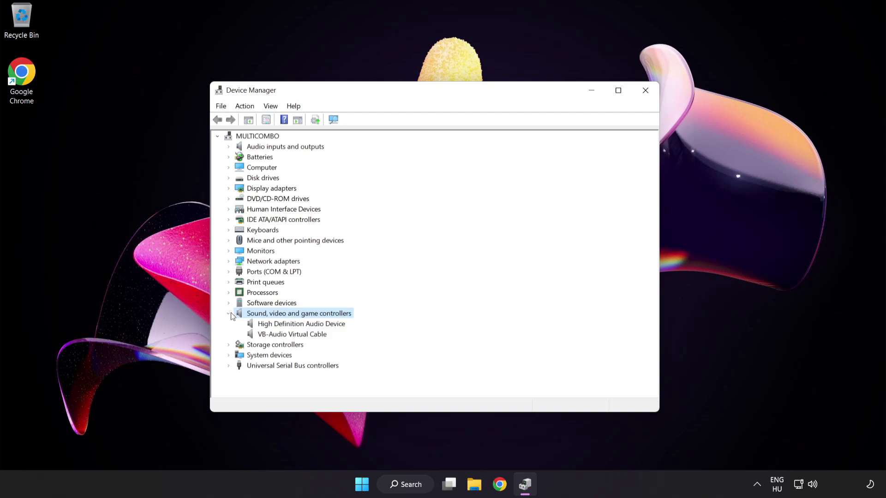
left_click(266, 324)
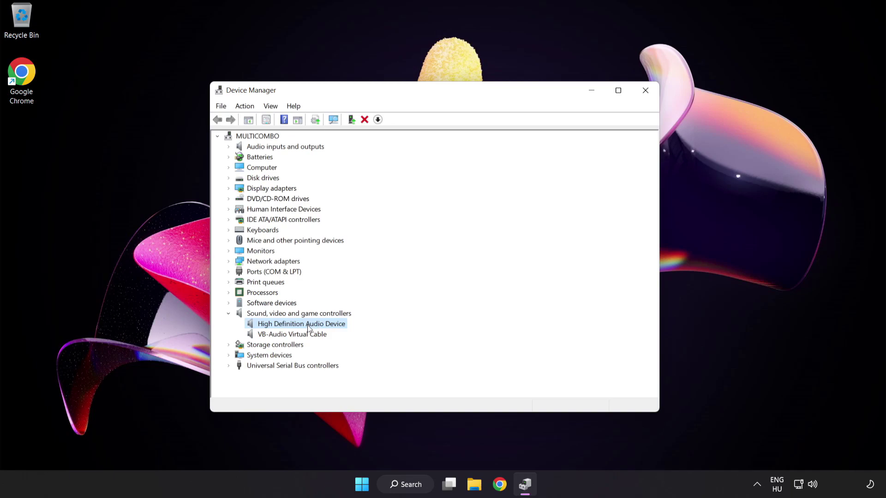
right_click(307, 326)
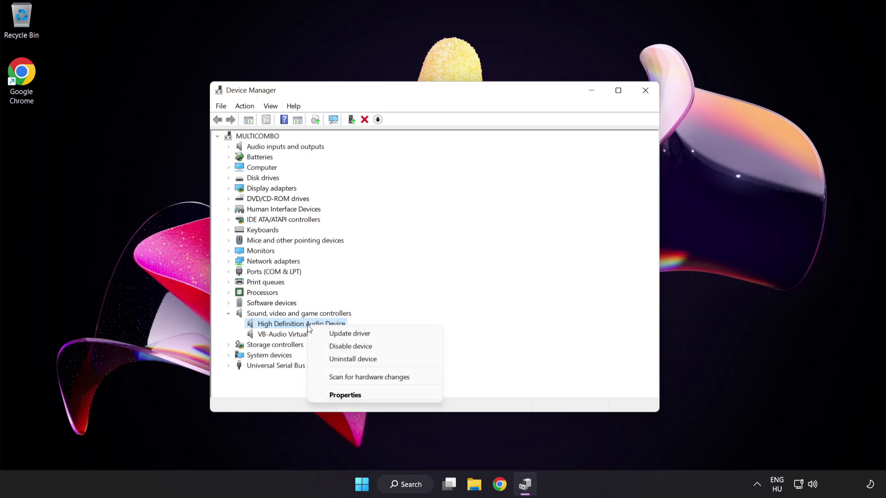
Step: Reinstall the High Definition Audio Device driver from the drivers already on the computer
left_click(378, 339)
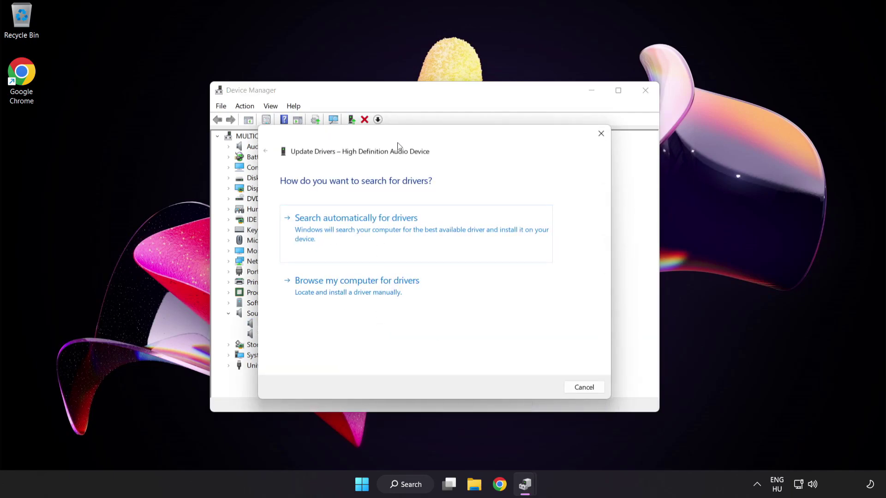
left_click_drag(399, 138, 419, 123)
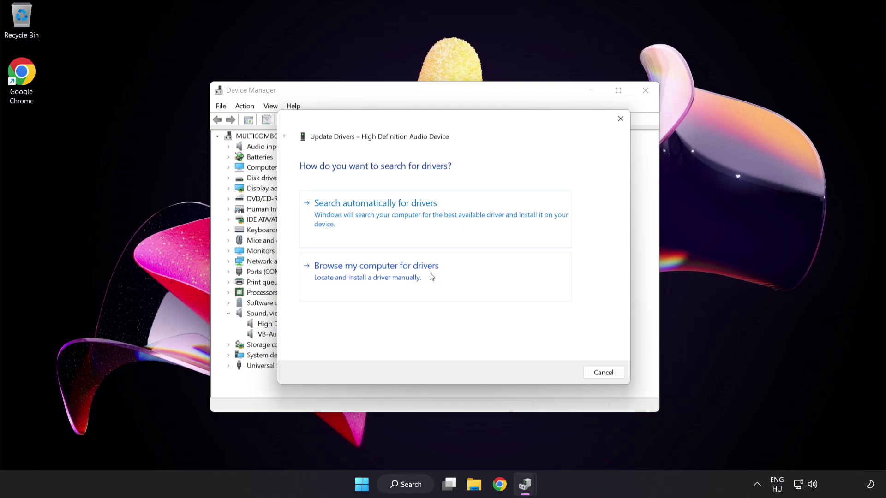
left_click(399, 281)
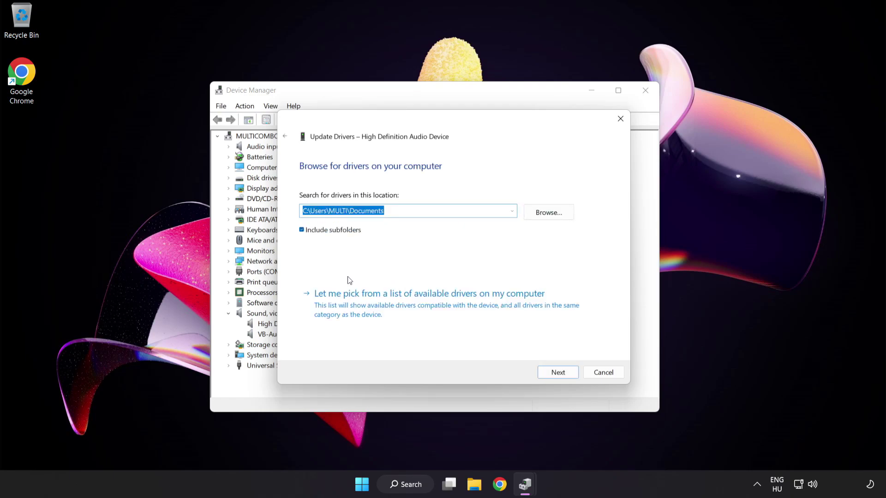
left_click(388, 310)
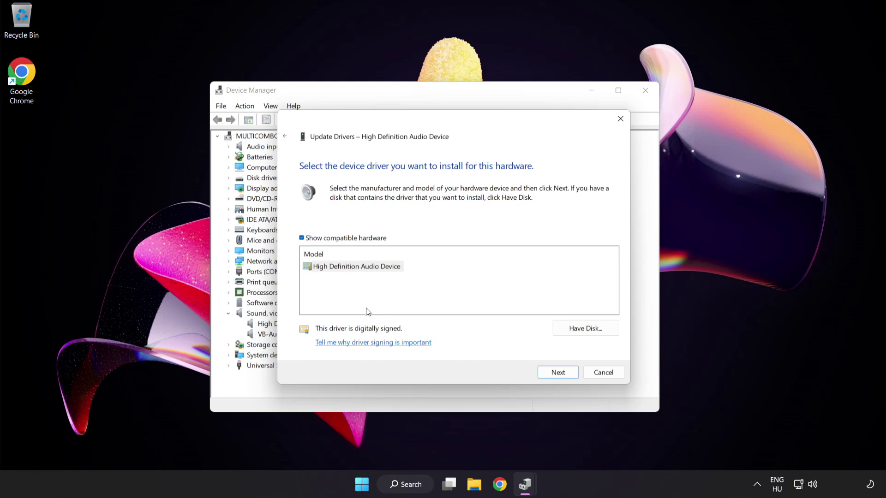
left_click(324, 269)
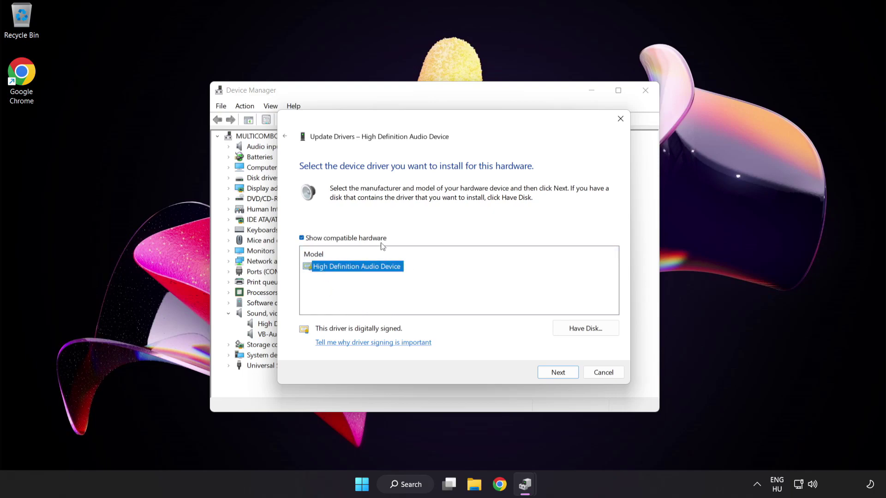
left_click(563, 374)
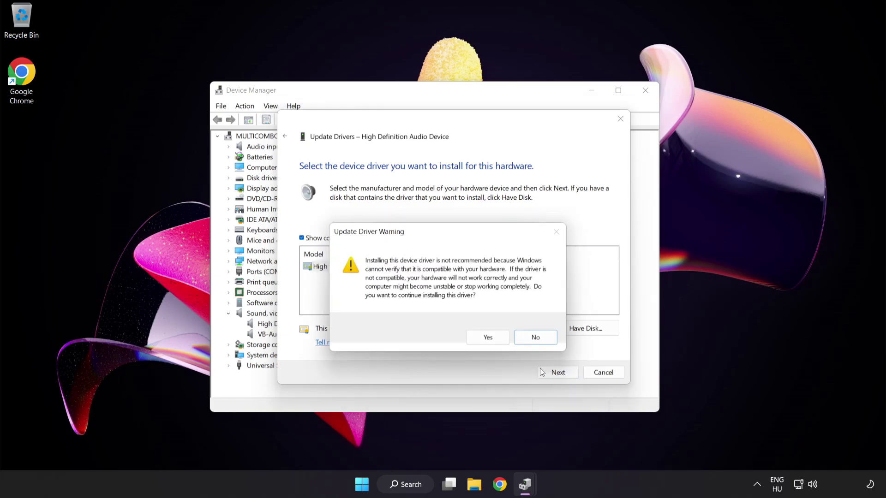
left_click(488, 339)
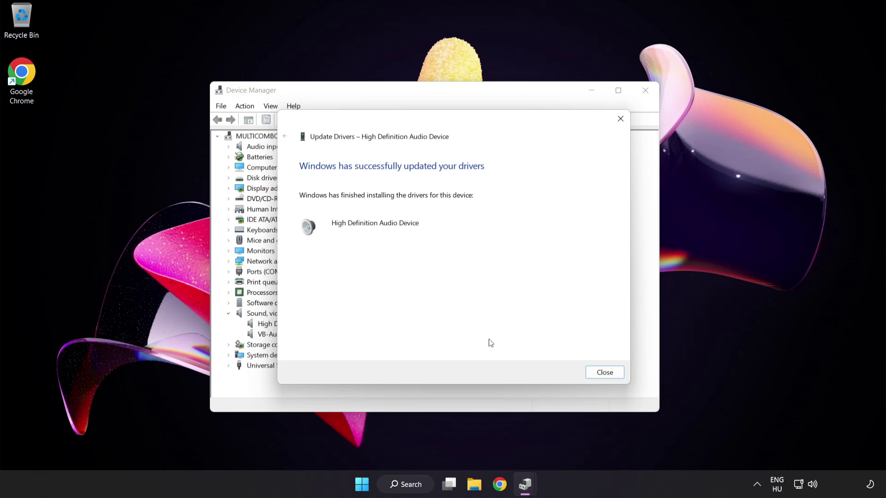
left_click(609, 374)
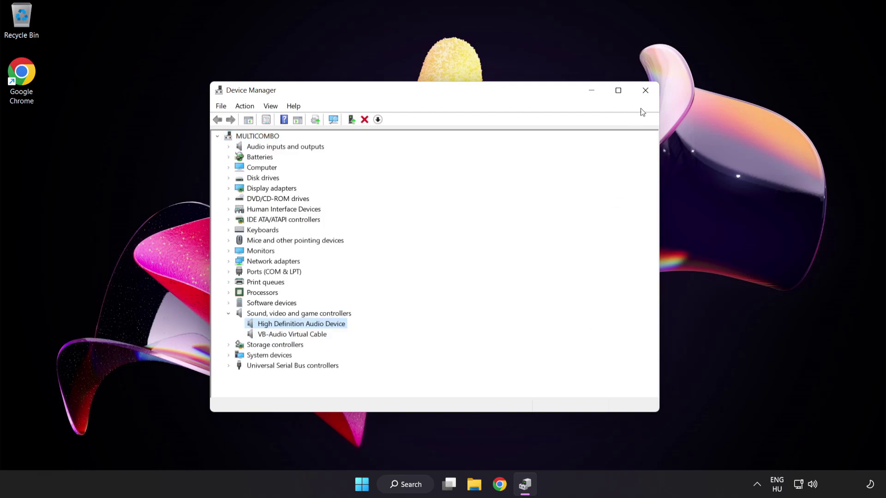
Step: Close Device Manager and run 'Troubleshoot sound problems' from the taskbar volume icon's right-click menu
left_click(646, 91)
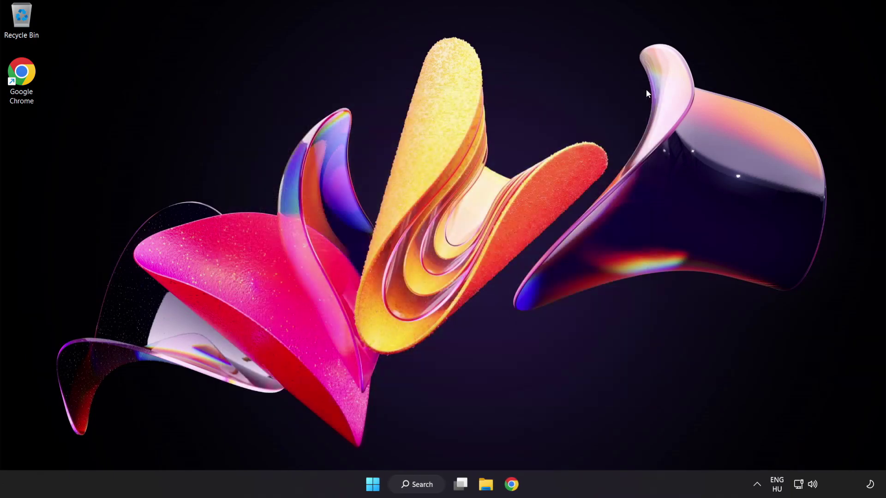
left_click(376, 485)
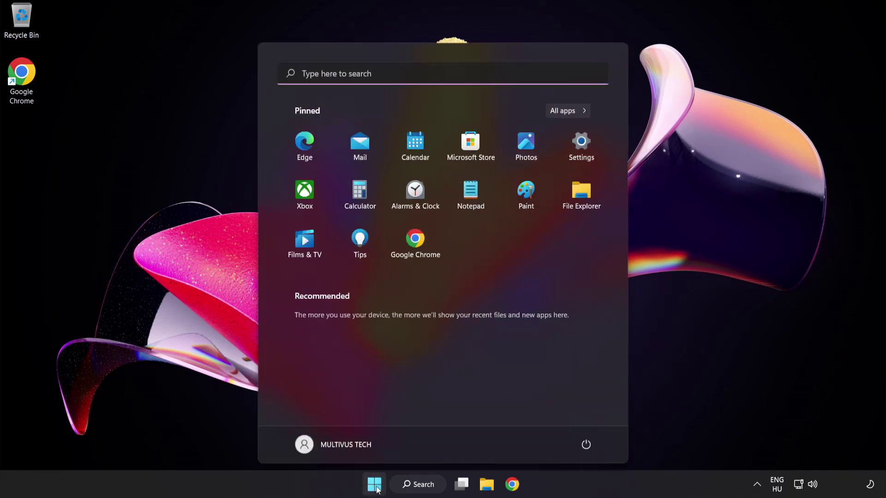
left_click(595, 444)
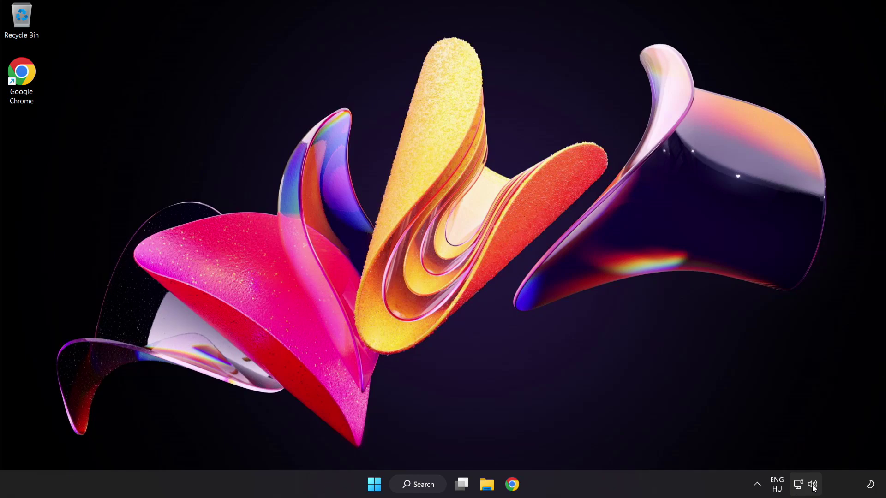
right_click(813, 488)
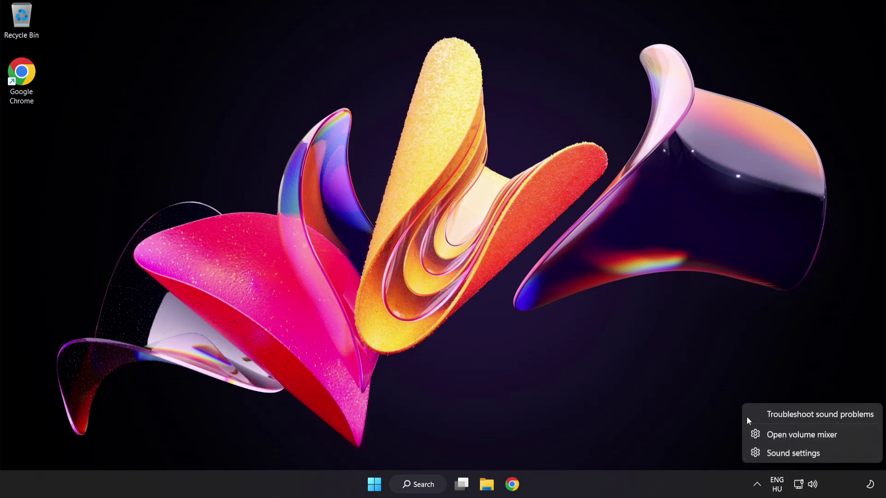
left_click(825, 416)
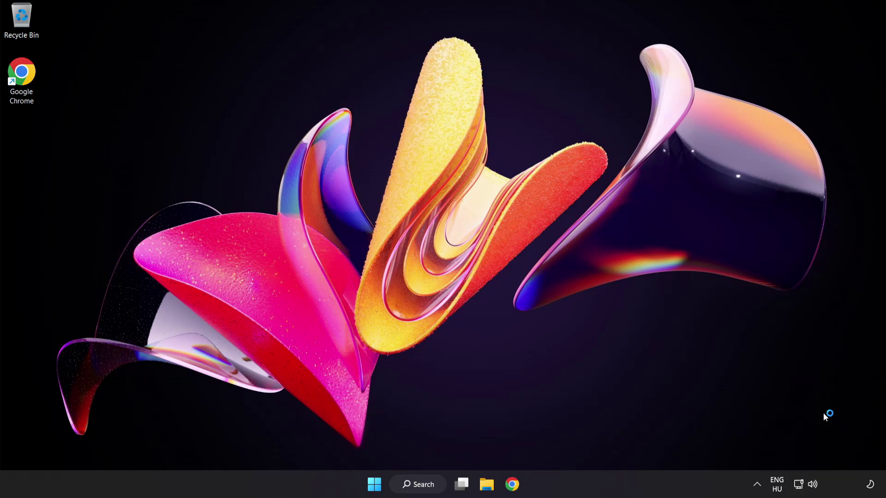